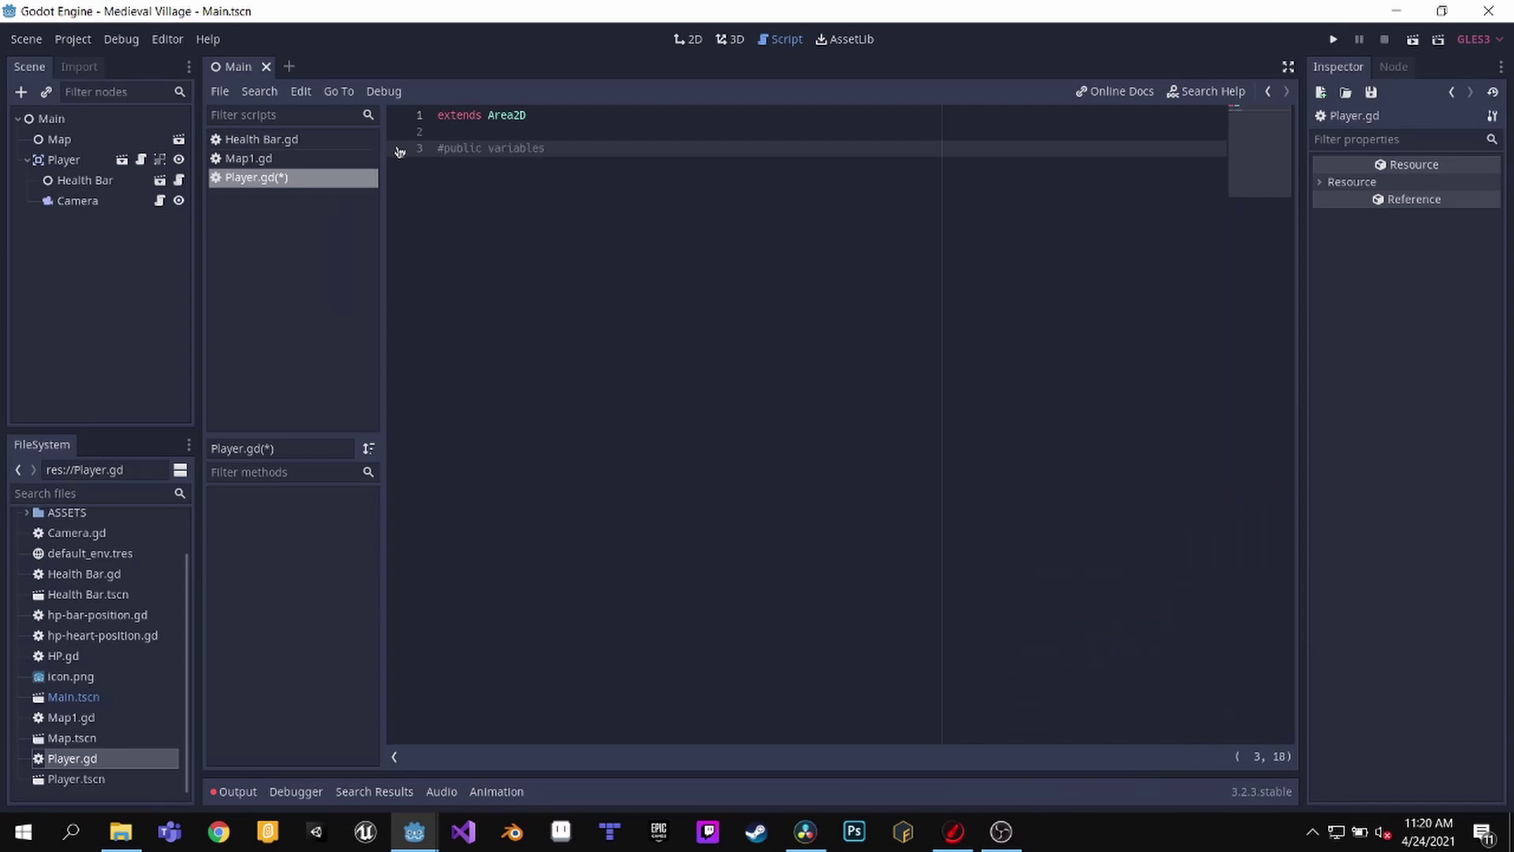
In Player.gd, declare exported variables speed = 400, move_type = "IDLE", direction_sense = "FRONT", and start_x, start_y, env_x and env_y = 0
type("400")
key("Return")
type("export var speed =")
key("Return")
type("export var direction_sense = \"FRONT\"")
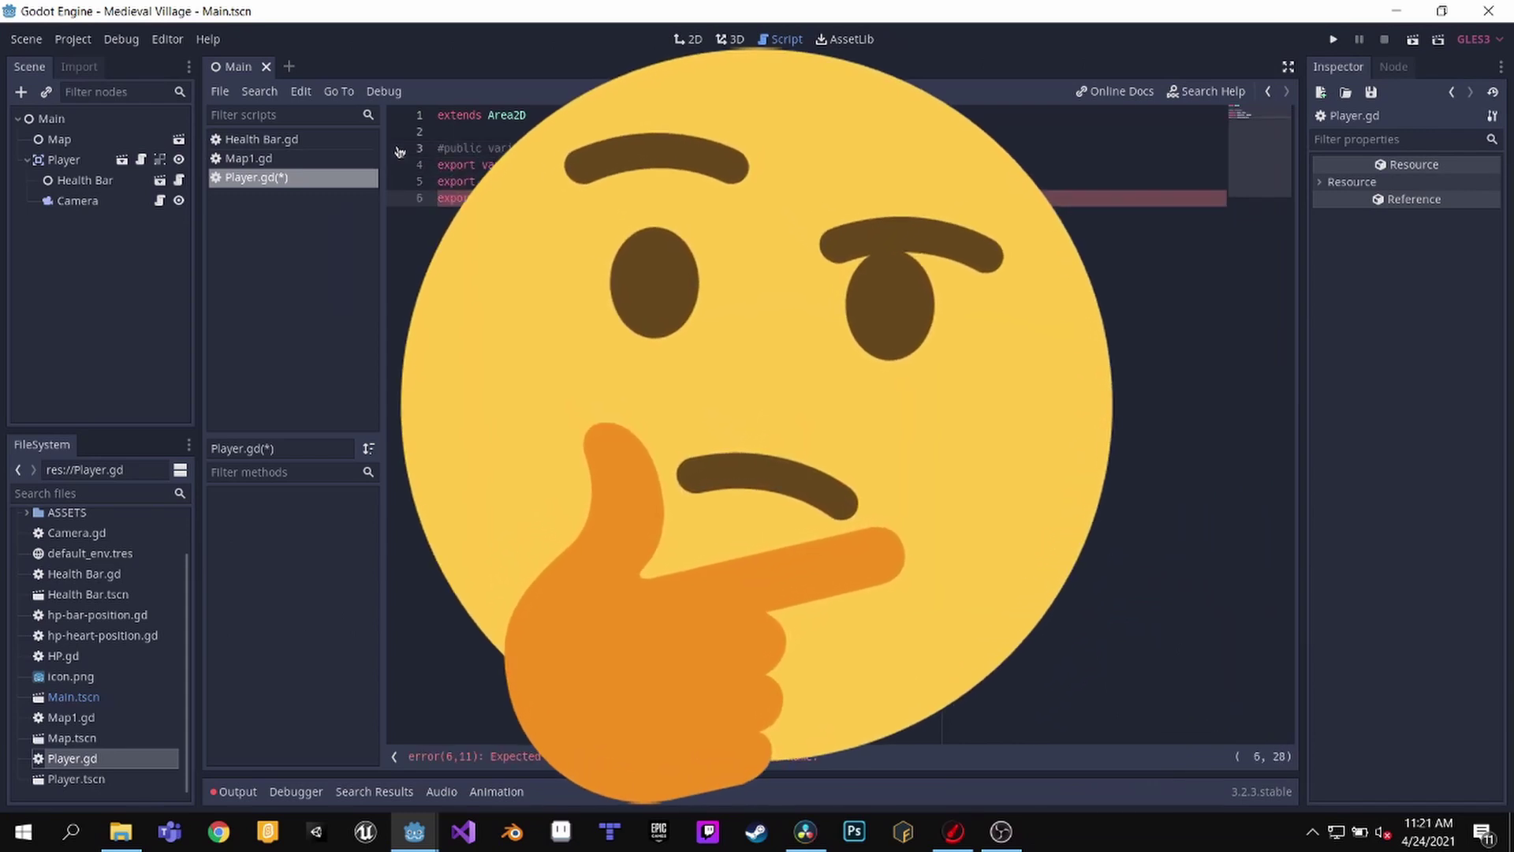
key("Return")
type("export var start_x = 0")
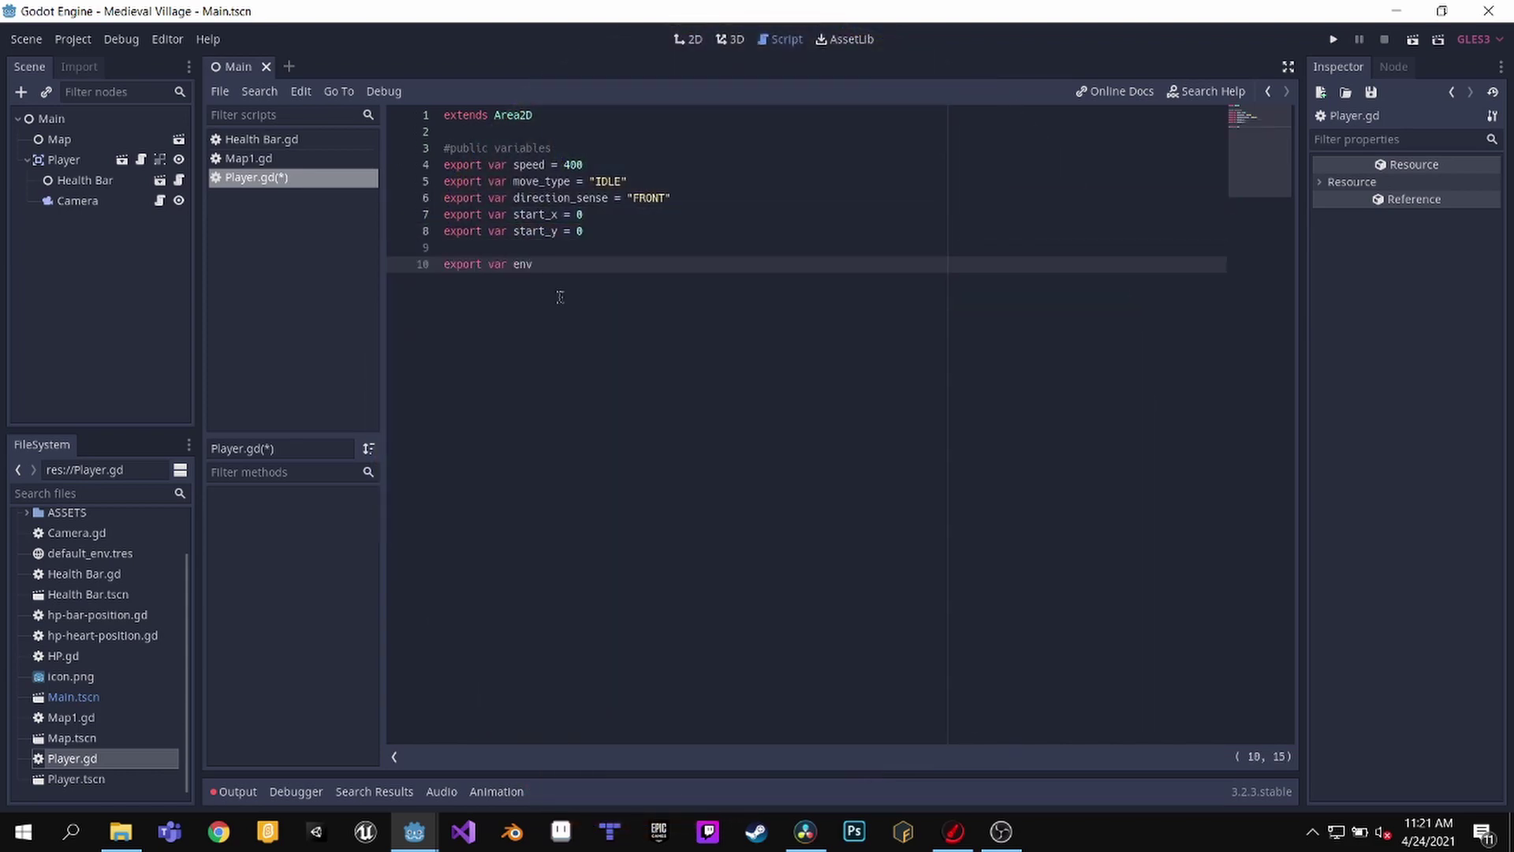
type("ironme")
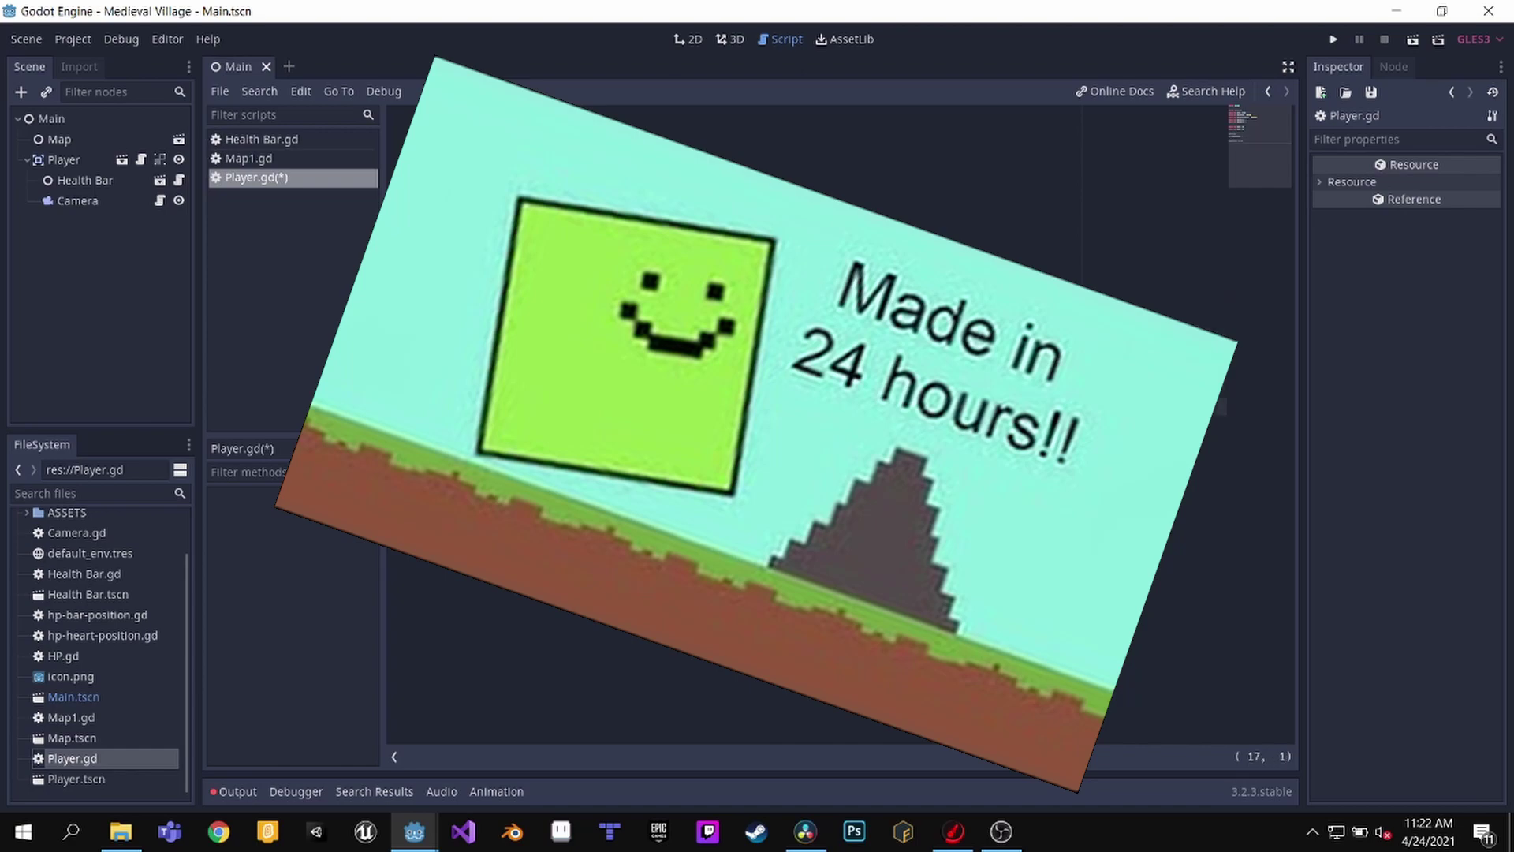
In the _ready function, add the lines position.x = start_x and position.x = start_y, and begin the screen size line
key("Return")
type("position.x = start_x")
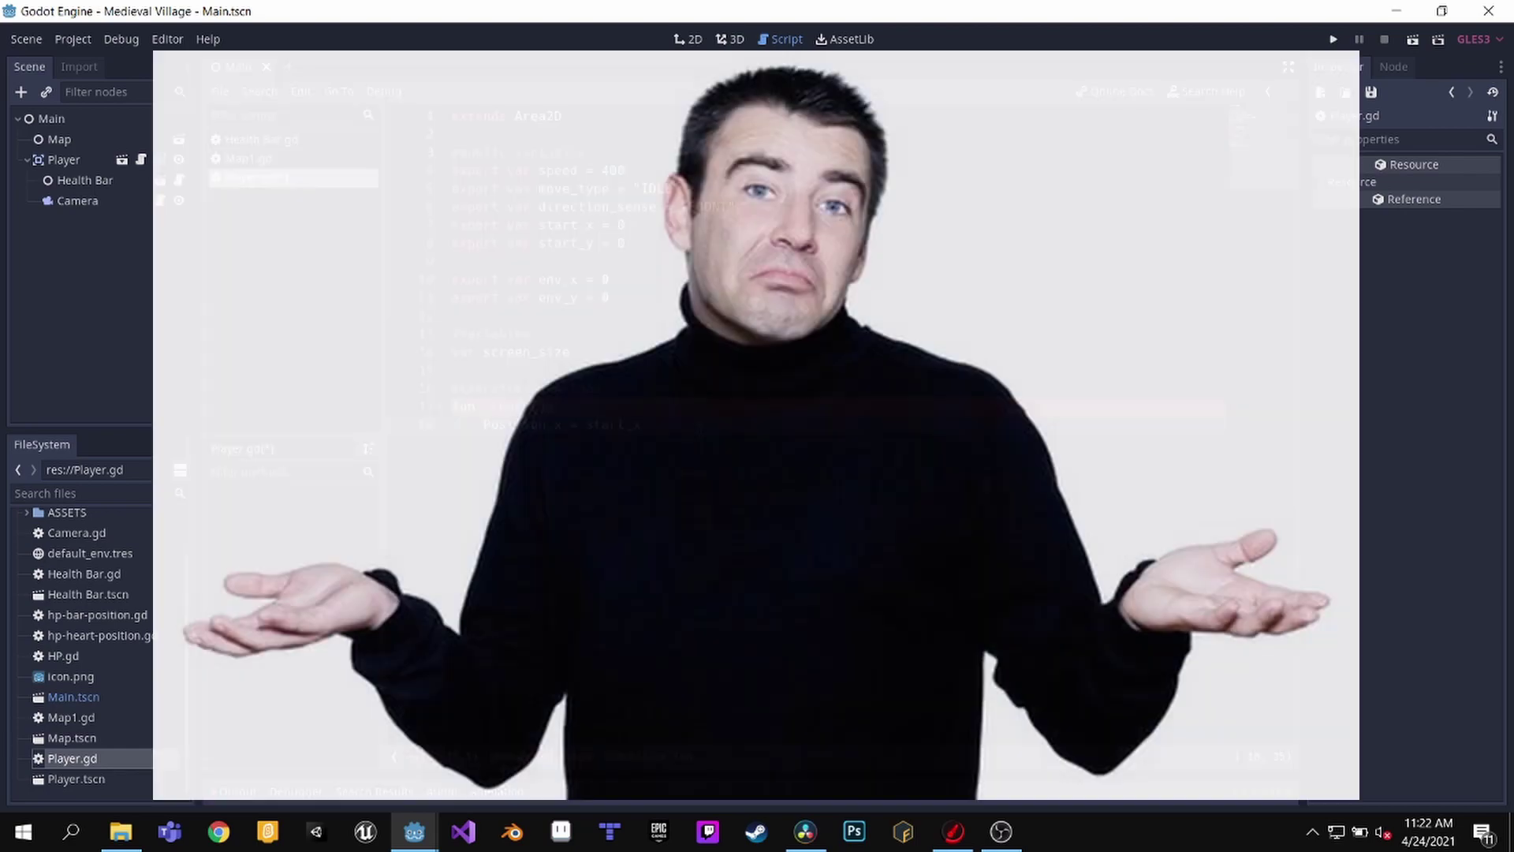
key("Return")
type("position.x = start_y")
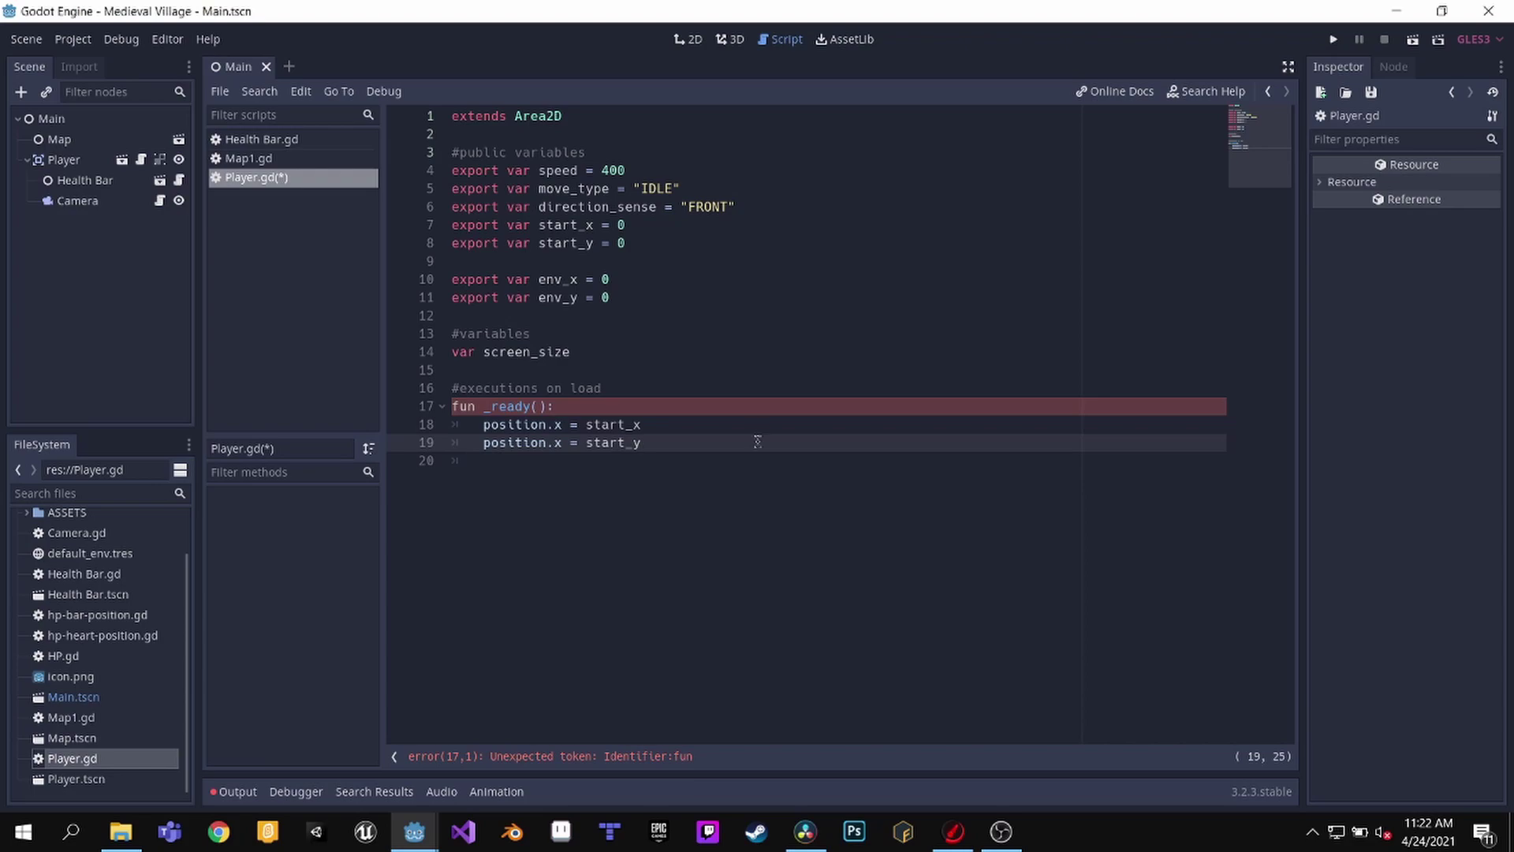
key("Return")
type("scree")
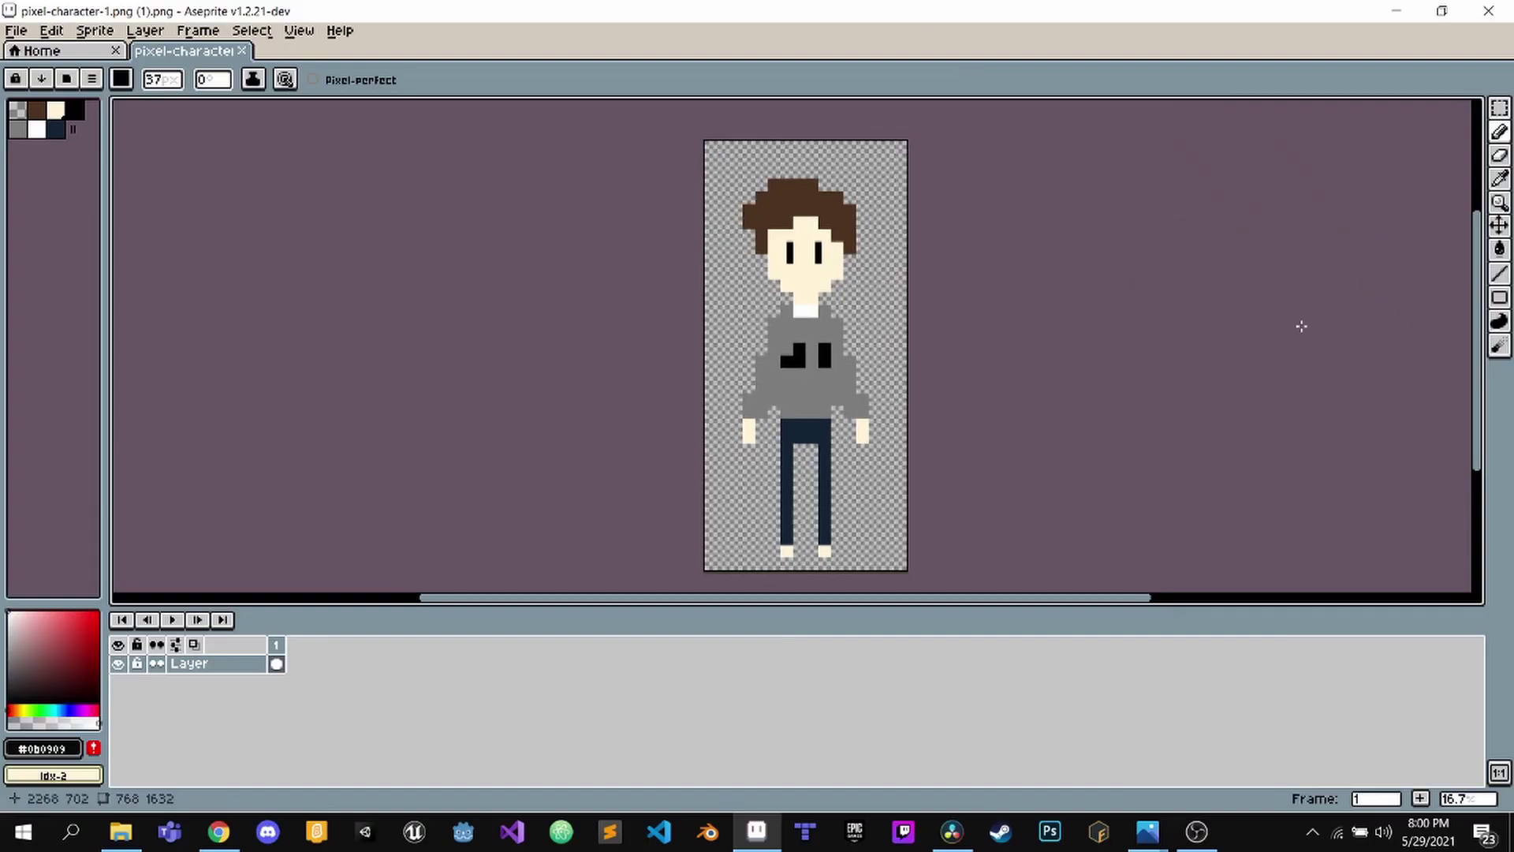
middle_click_drag(1192, 283, 948, 286)
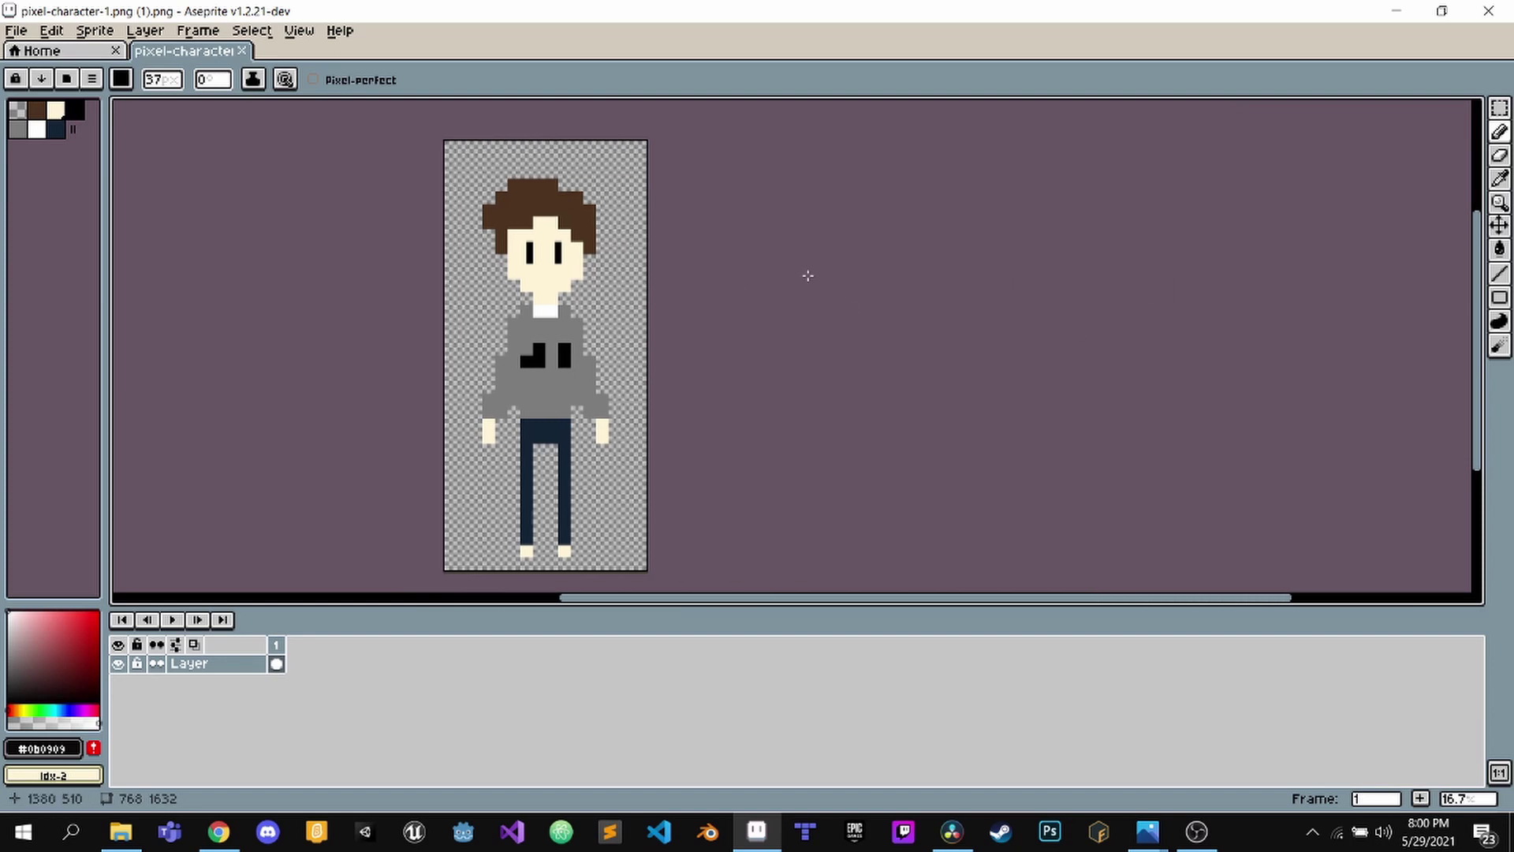
middle_click_drag(230, 294, 353, 293)
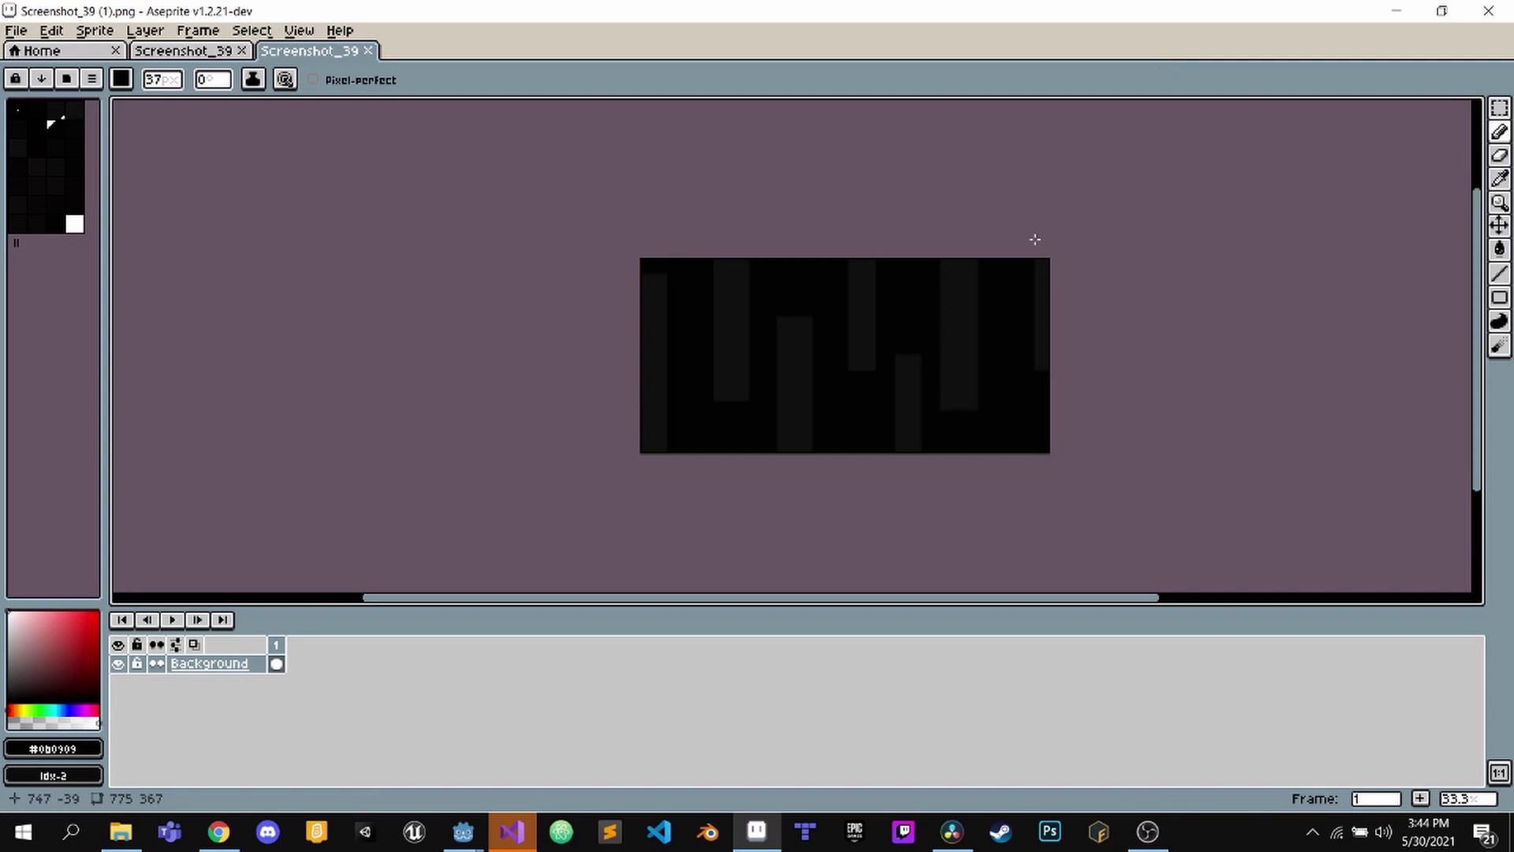
Examine the dark background image with grey vertical bars in Aseprite
middle_click_drag(1033, 237, 899, 253)
scroll(900, 253, "up", 2)
scroll(791, 317, "down", 1)
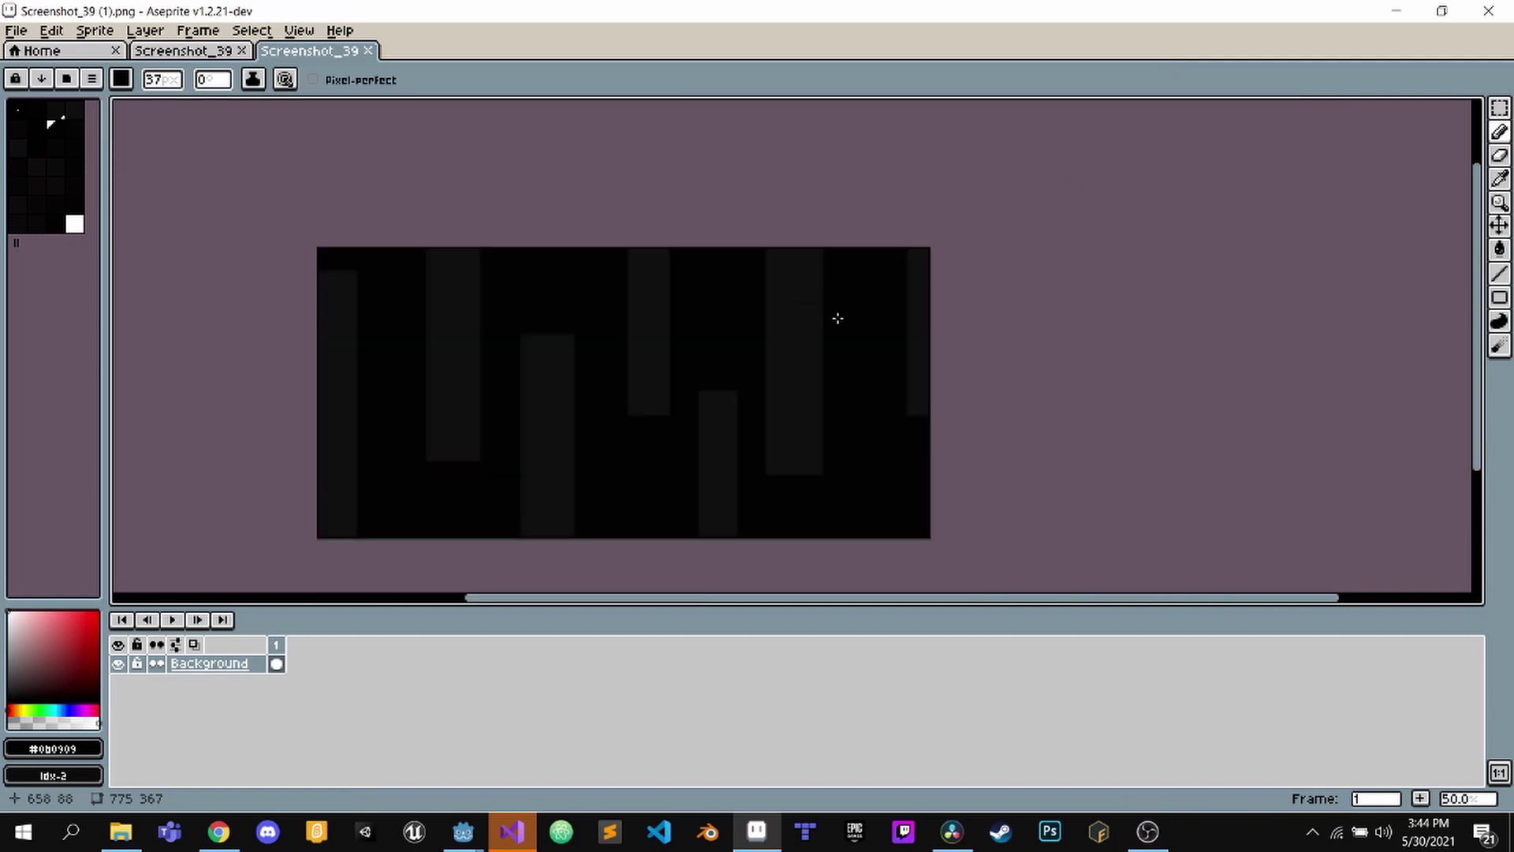
middle_click_drag(803, 318, 1073, 262)
middle_click_drag(176, 263, 271, 267)
scroll(270, 268, "down", 1)
scroll(987, 413, "up", 1)
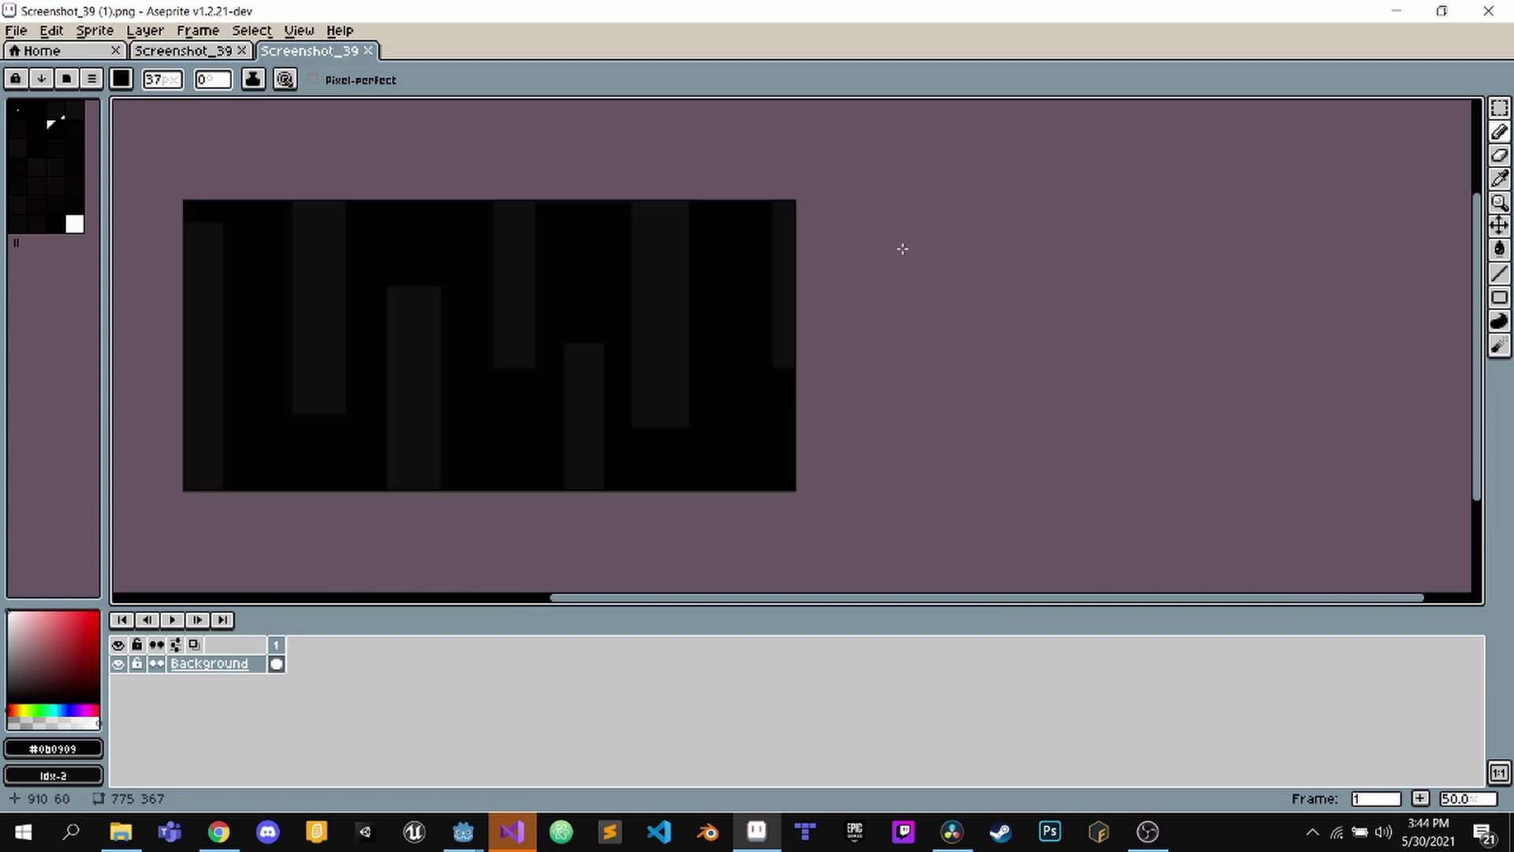
scroll(781, 263, "left", 3)
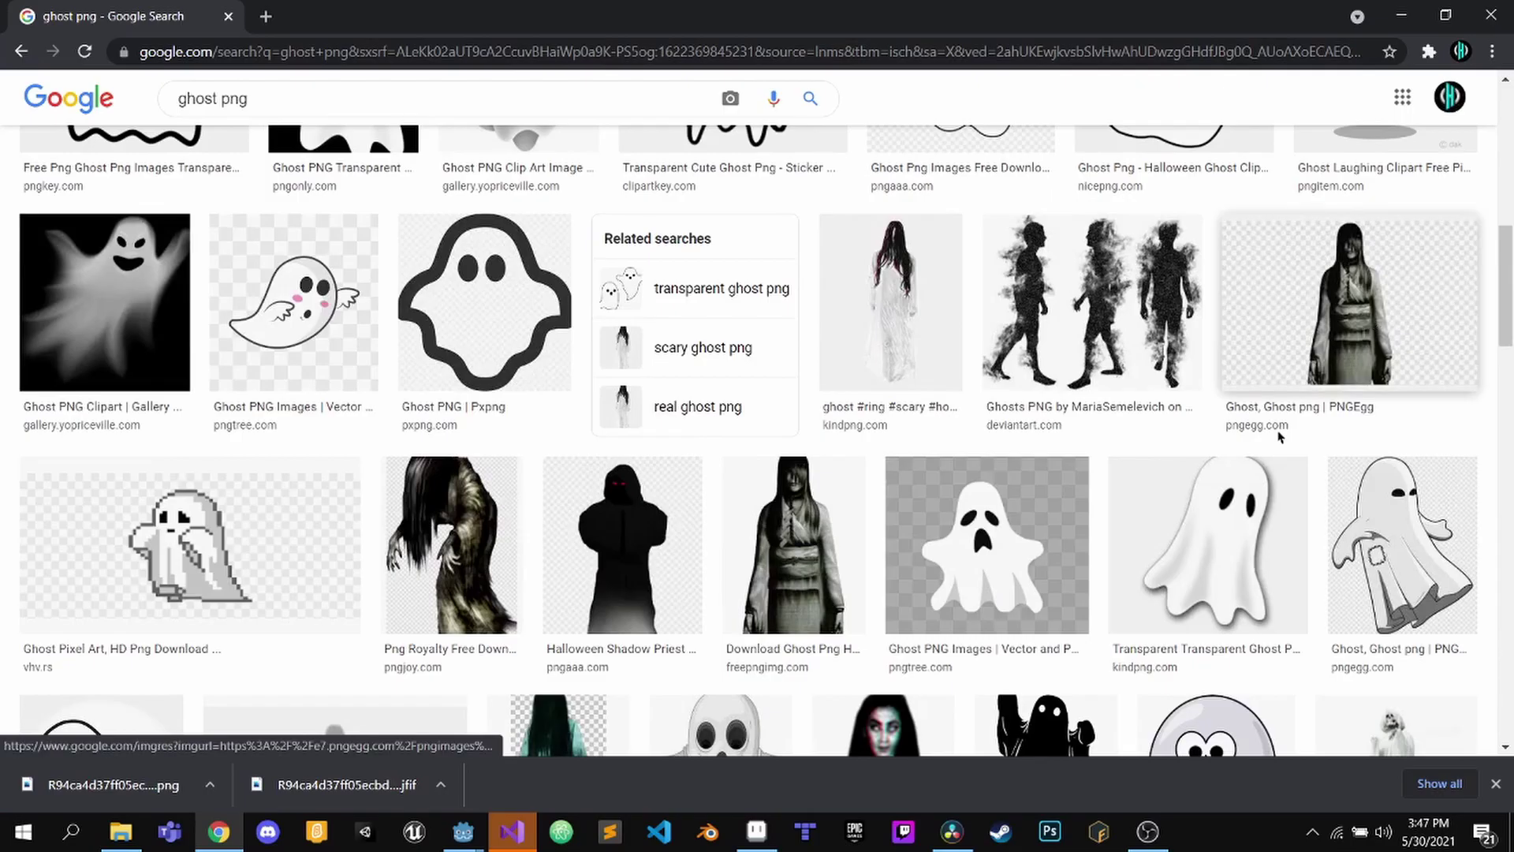
Choose the long-haired ghost picture from the web image results and adjust its pixelation block size in the Pixel It web tool
left_click(1278, 433)
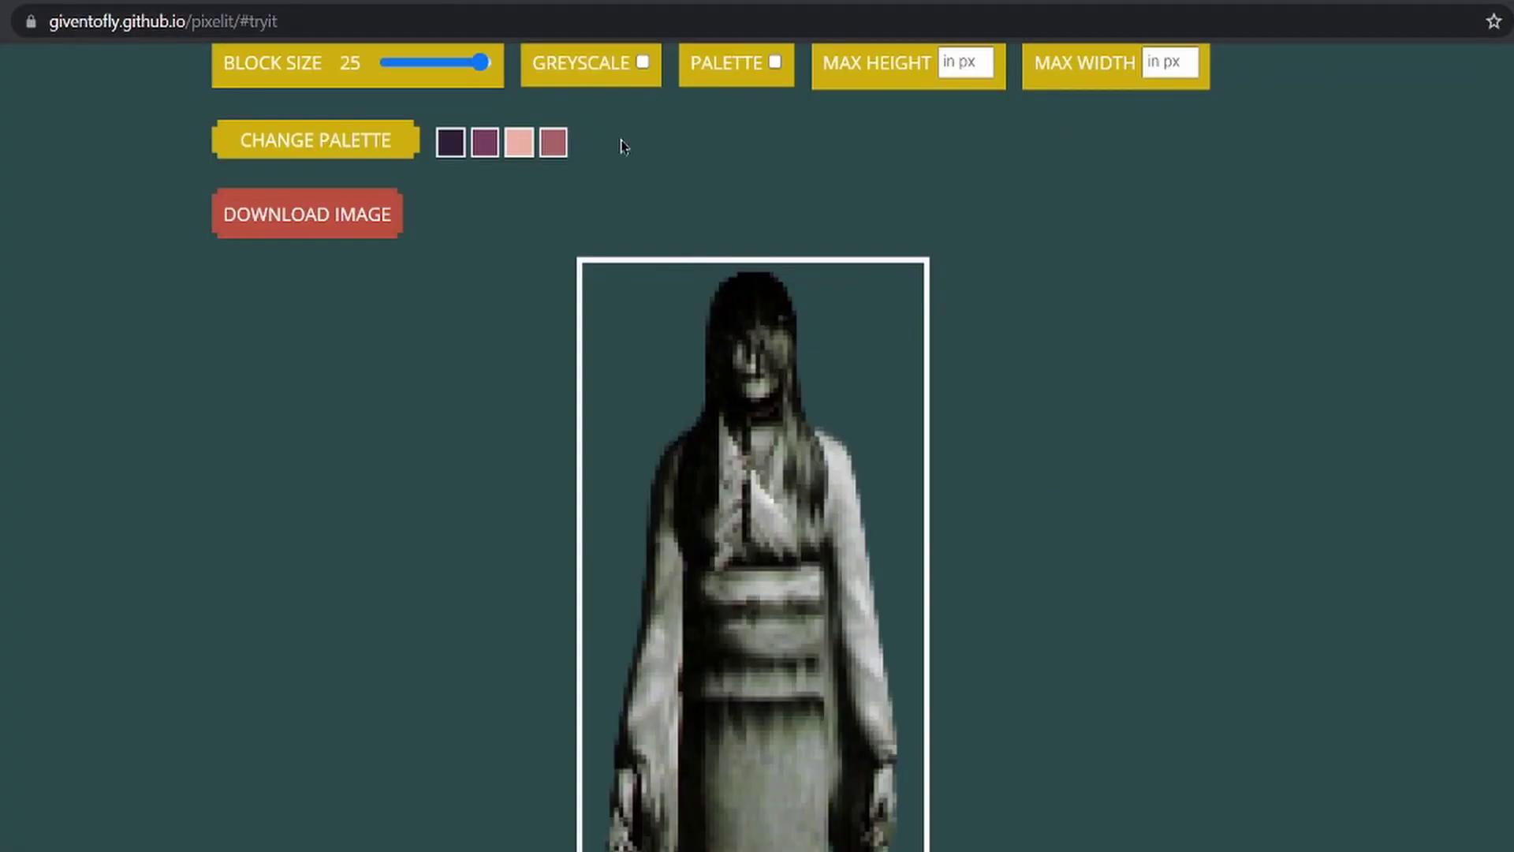
left_click_drag(450, 63, 439, 63)
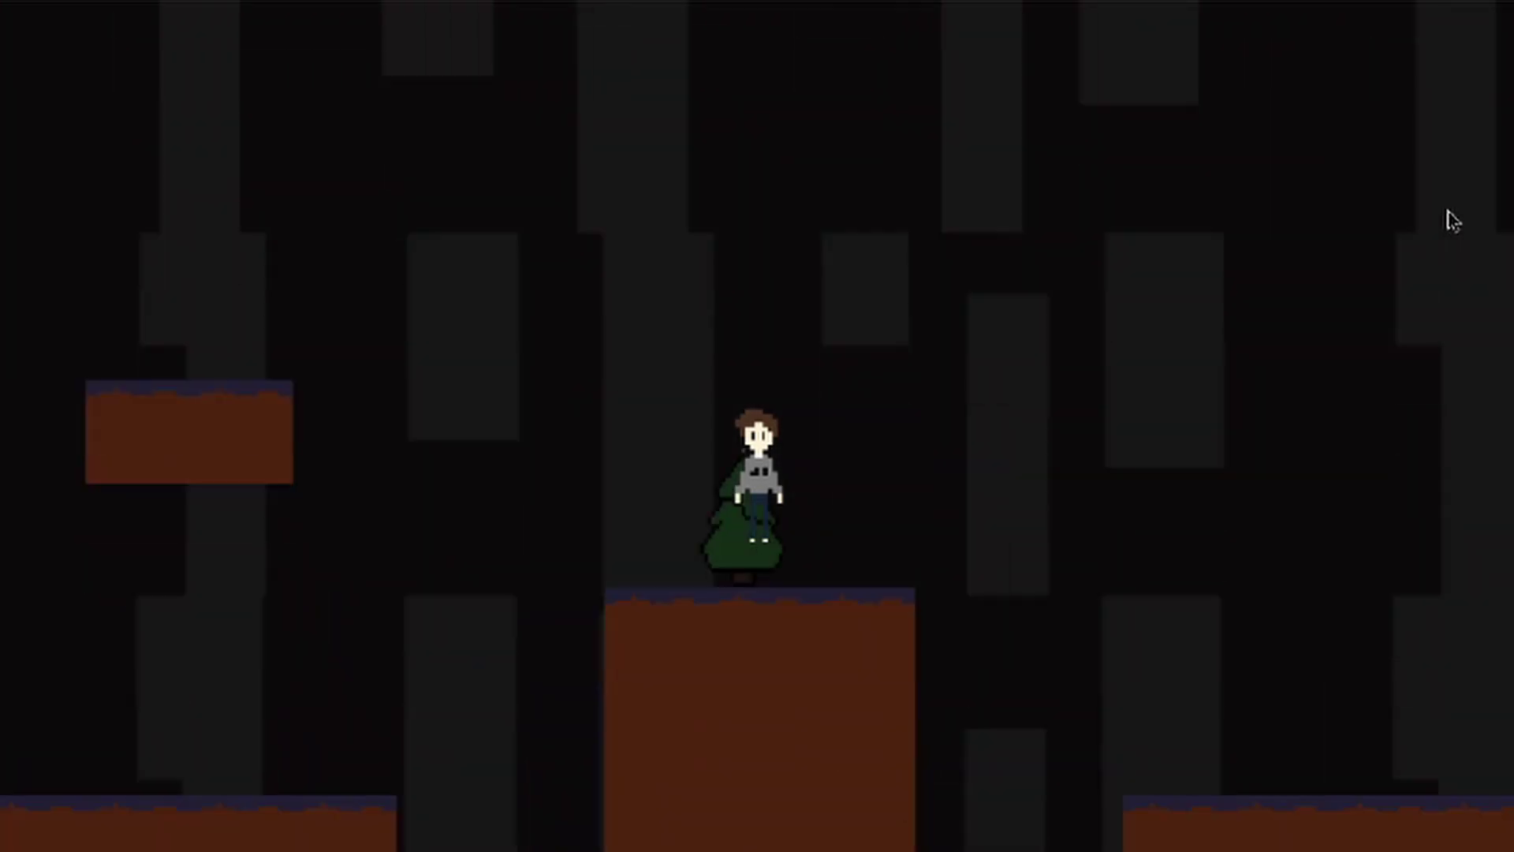
key("Right")
key("space")
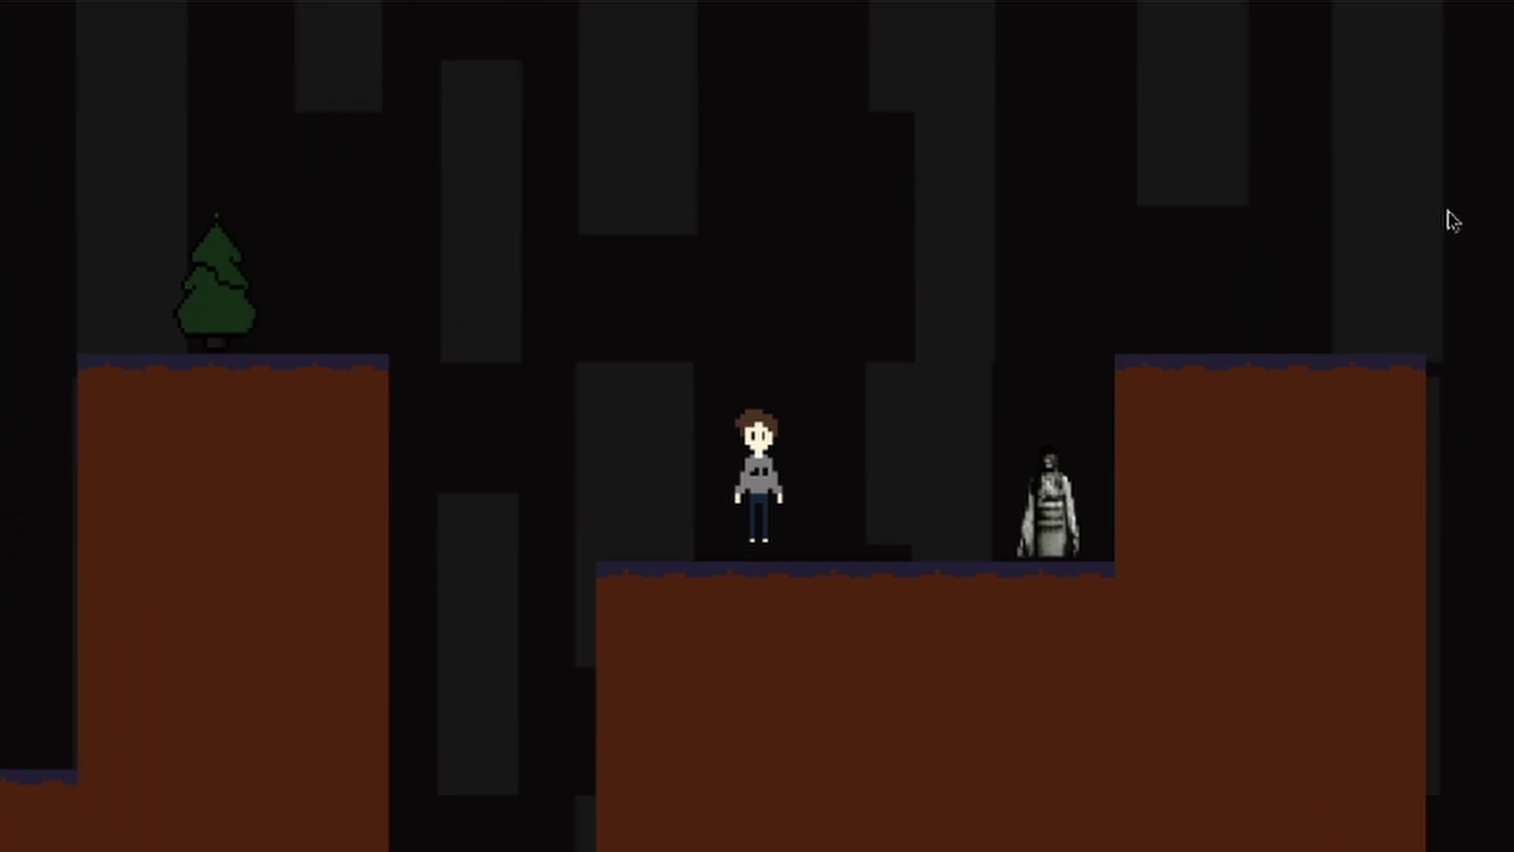
key("Right")
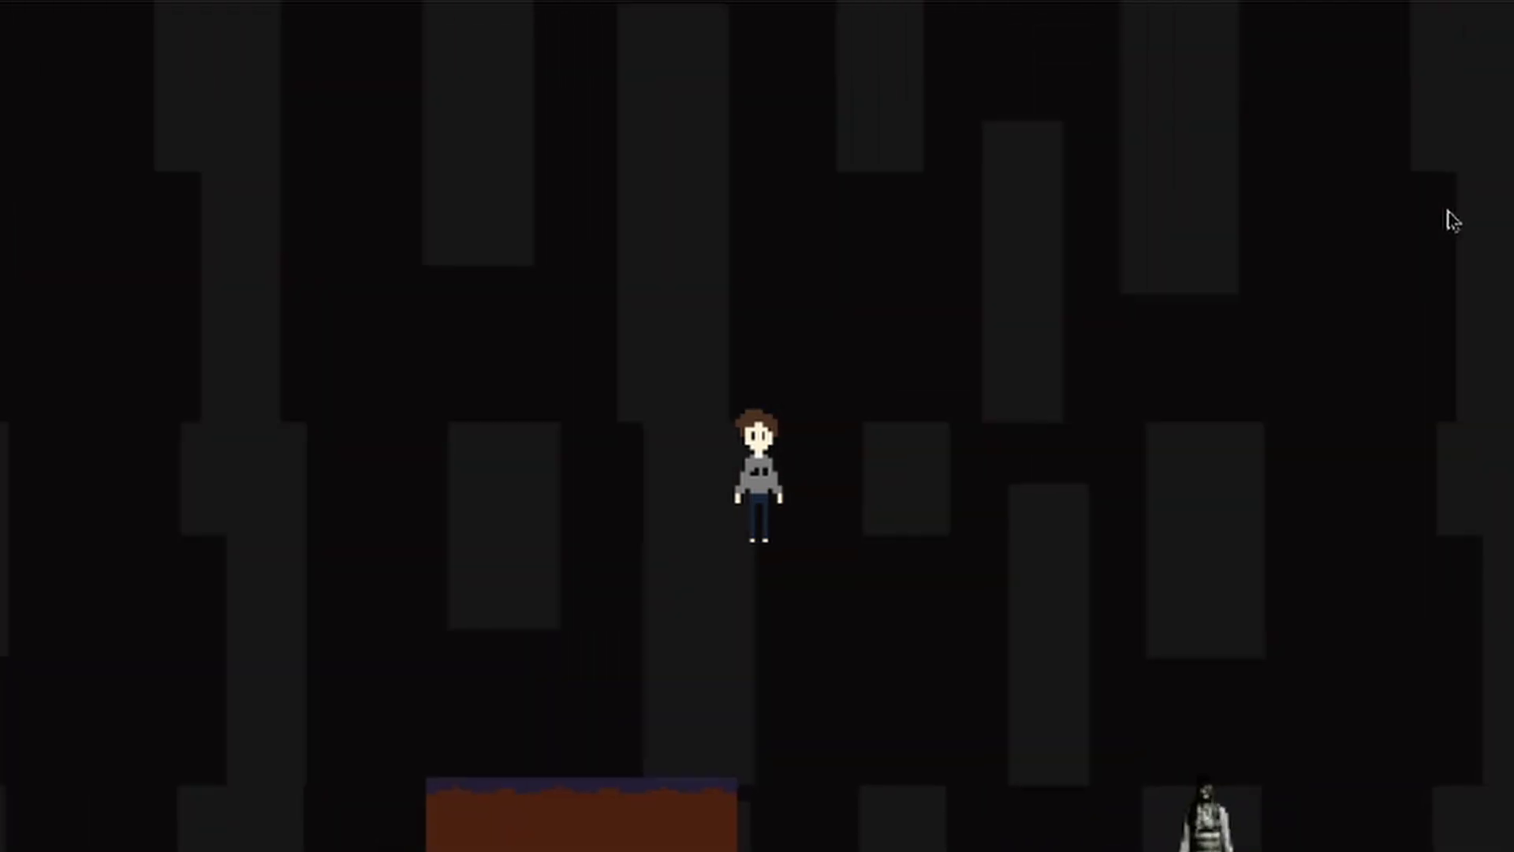
key("Right")
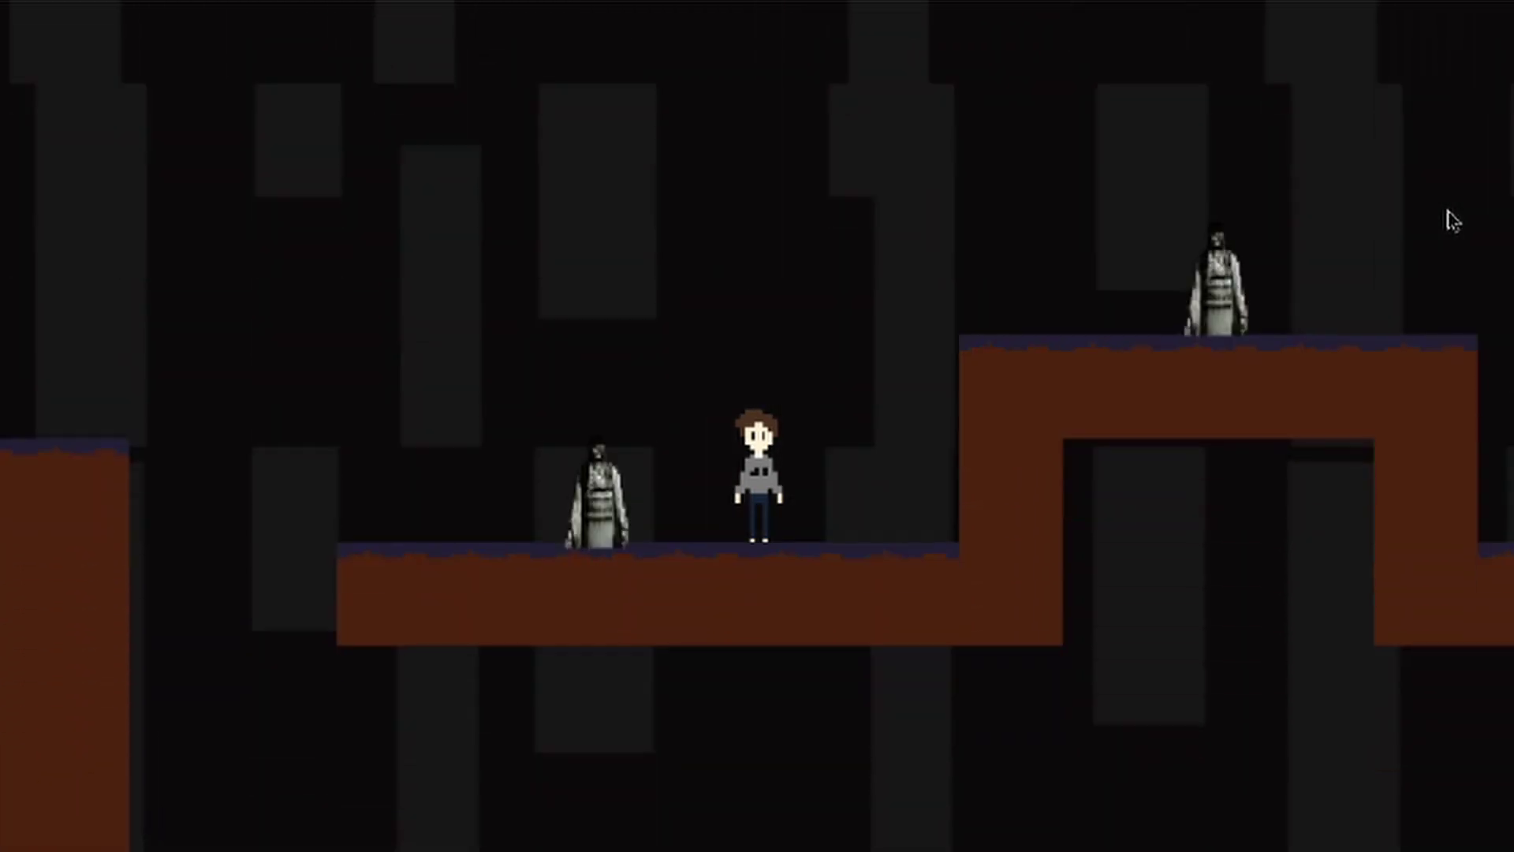
key("Right")
key("space")
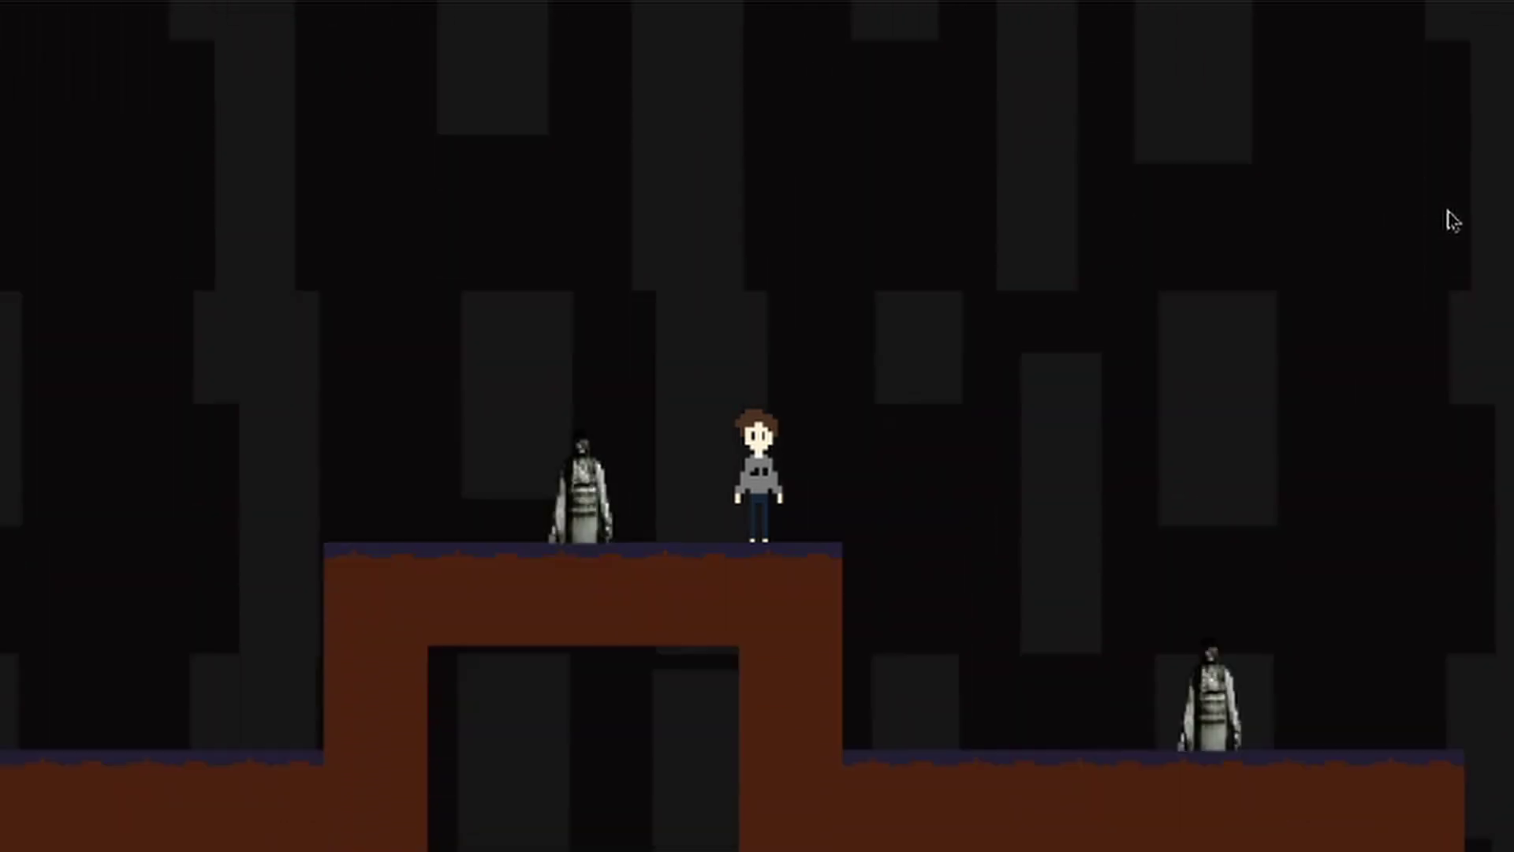
key("Right")
key("space")
key("space")
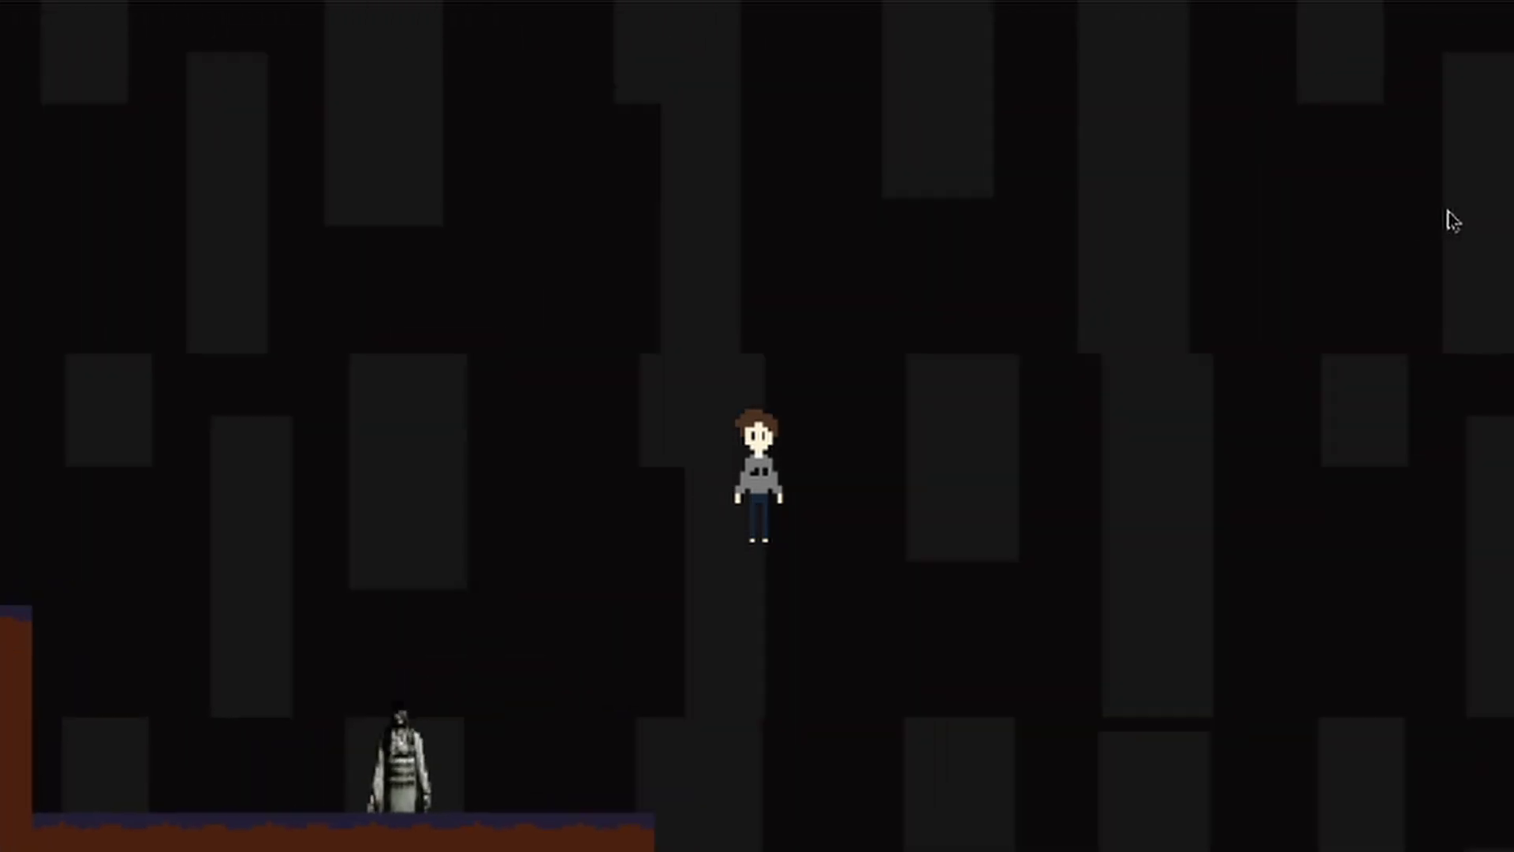
key("Right")
key("Right")
key("space")
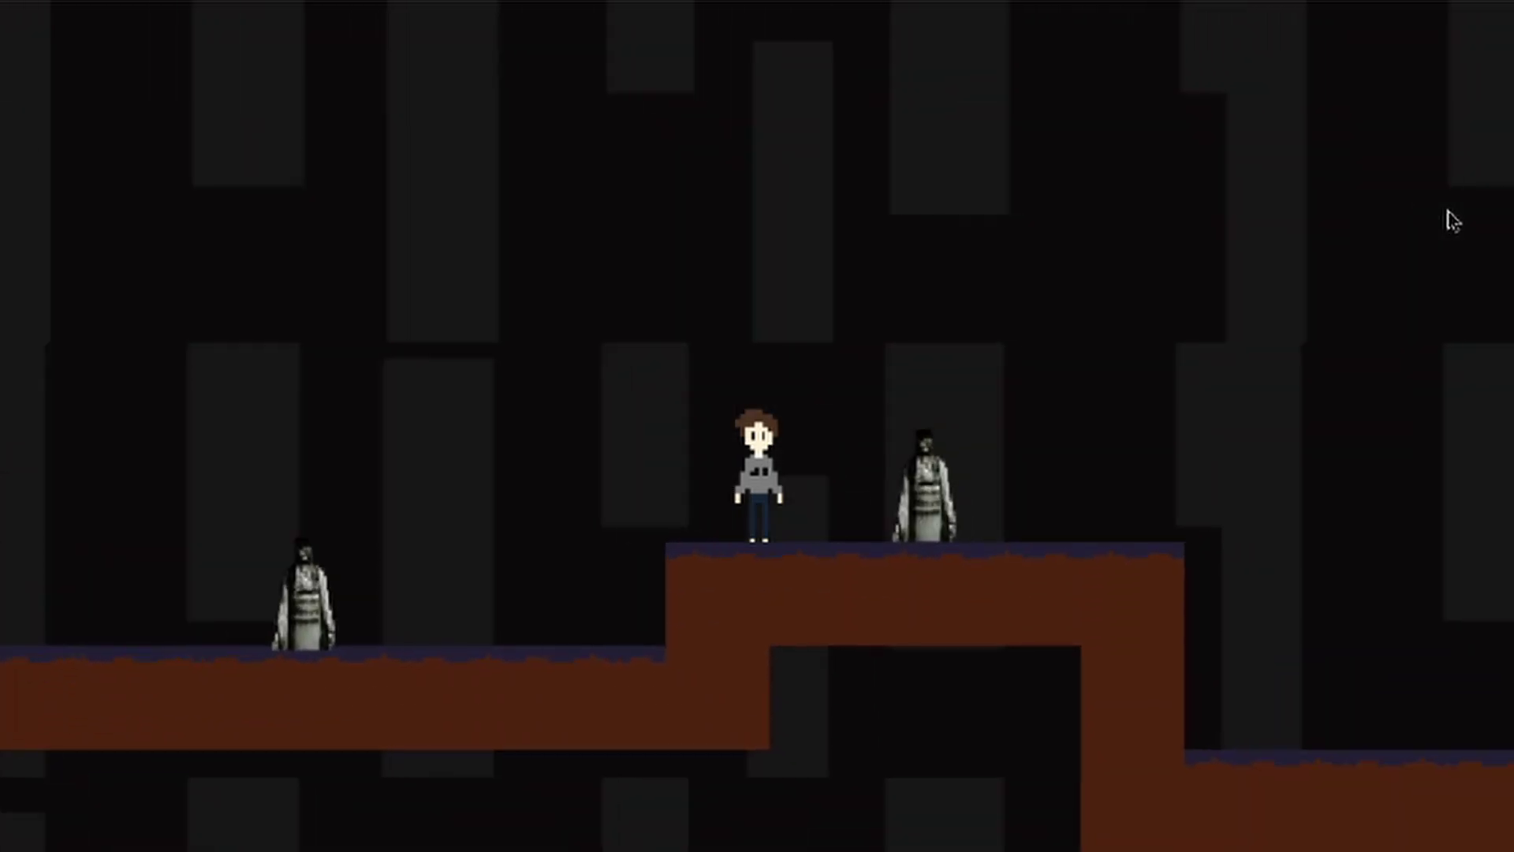